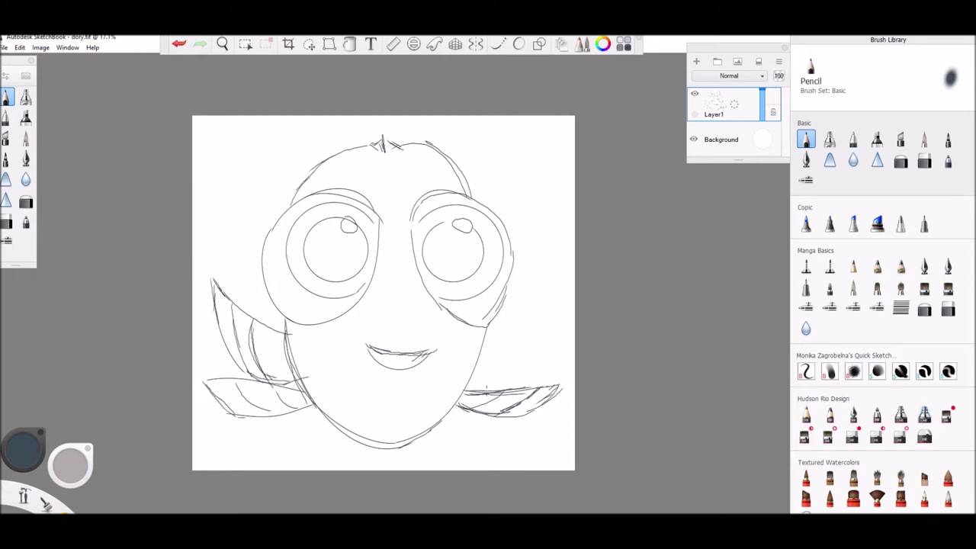
Clean up stray lines in the pencil sketch with the Hard Eraser
left_click(9, 222)
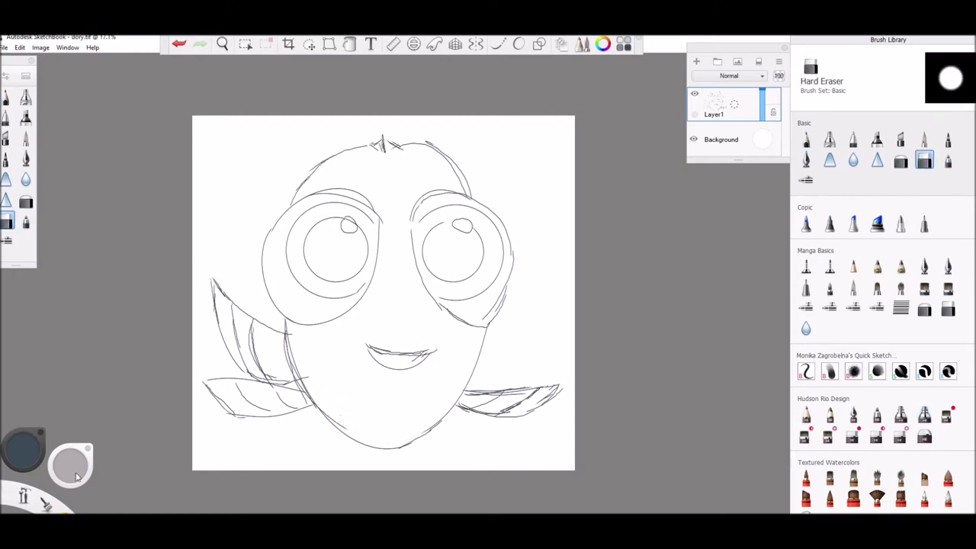
left_click_drag(388, 356, 371, 348)
left_click(7, 97)
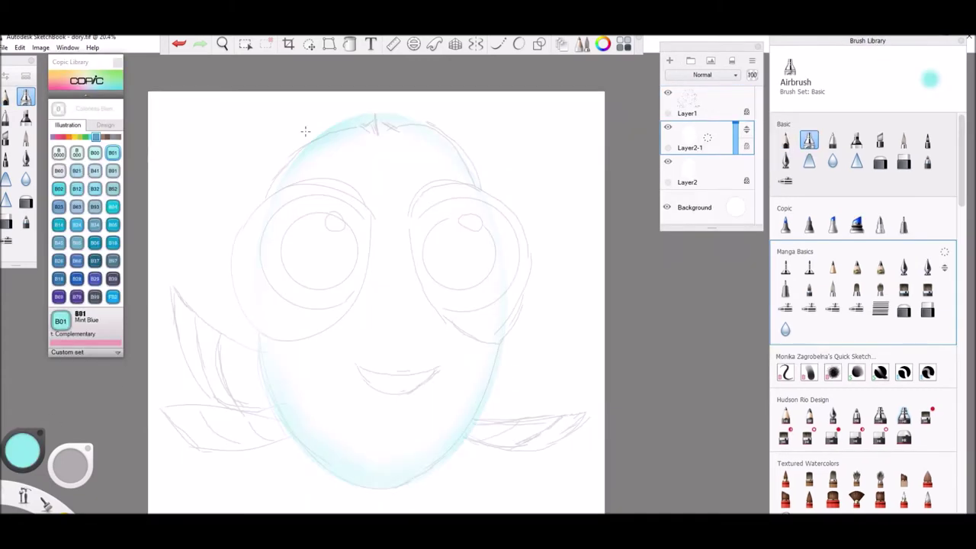
Airbrush the fish's oval body on Layer2-1 with B01 and B02 along the edges and paler B000 and B00 inside
left_click_drag(274, 305, 366, 137)
mouse_move(305, 427)
left_mouse_down()
mouse_move(472, 229)
mouse_move(427, 457)
left_mouse_up()
left_click(58, 188)
mouse_move(266, 183)
left_mouse_down()
mouse_move(414, 496)
mouse_move(263, 251)
mouse_move(320, 457)
left_mouse_up()
left_click(77, 152)
left_click_drag(305, 252, 436, 369)
left_click(94, 153)
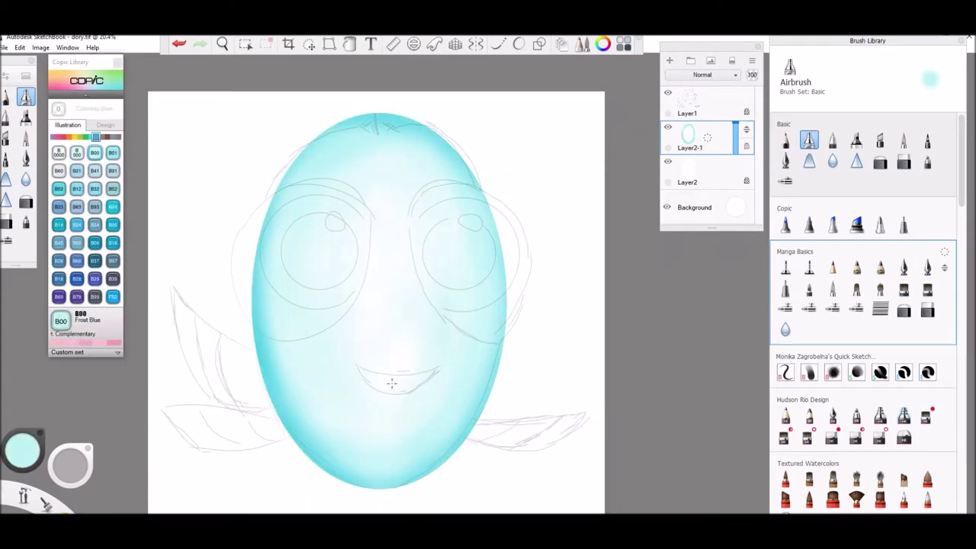
Airbrush darker B16 blue around the sides and lower part of the body and blend it inward with a Textured Watercolors brush
left_click(113, 242)
left_click_drag(275, 396, 511, 290)
left_click_drag(259, 381, 514, 255)
left_click_drag(504, 290, 282, 427)
mouse_move(290, 320)
left_mouse_down()
mouse_move(488, 457)
mouse_move(371, 410)
mouse_move(465, 350)
left_mouse_up()
left_click(927, 500)
Deepen the body's outer rim on both sides with the Airbrush in a stronger blue
left_click(113, 207)
left_click(26, 97)
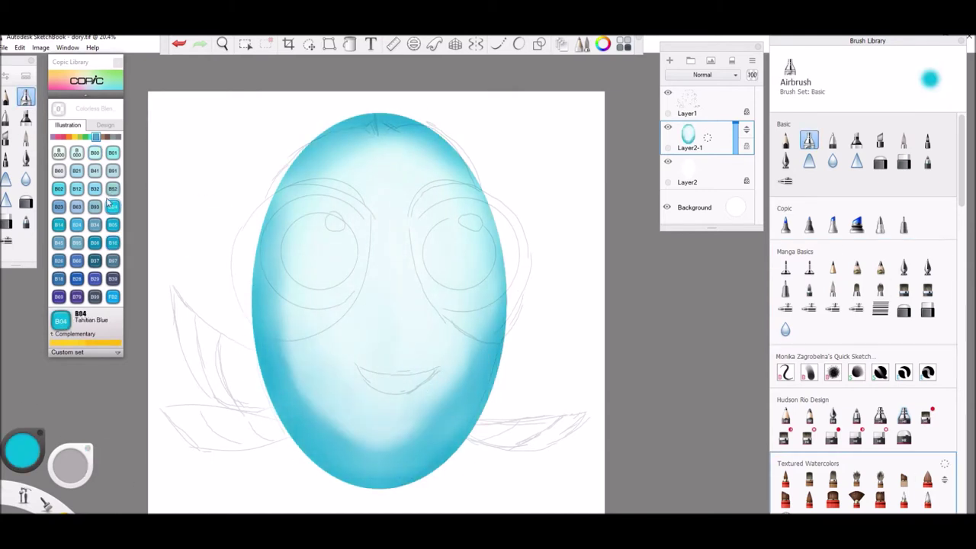
left_click(94, 225)
left_click_drag(504, 320, 488, 209)
left_click_drag(267, 187, 381, 473)
Airbrush the pale centre of the face with B60 and Pale Blue B32, covering the forehead, nose area and cheeks
left_click(59, 171)
mouse_move(327, 404)
left_mouse_down()
mouse_move(304, 322)
mouse_move(324, 415)
left_mouse_up()
left_click(94, 189)
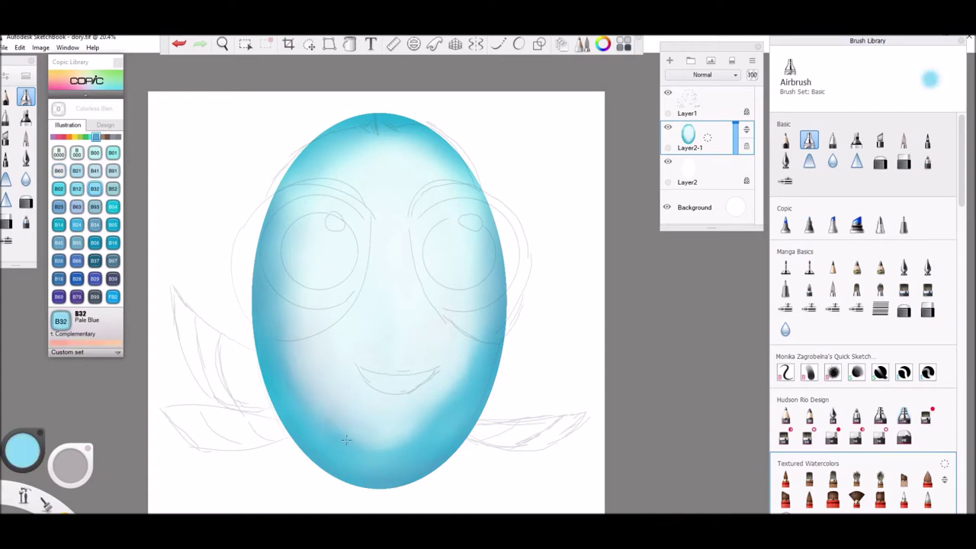
left_click_drag(476, 355, 412, 438)
left_click_drag(381, 427, 282, 350)
left_click_drag(304, 244, 304, 313)
left_click_drag(397, 168, 396, 328)
left_click_drag(344, 168, 423, 156)
left_click_drag(385, 290, 320, 366)
left_click_drag(378, 190, 377, 294)
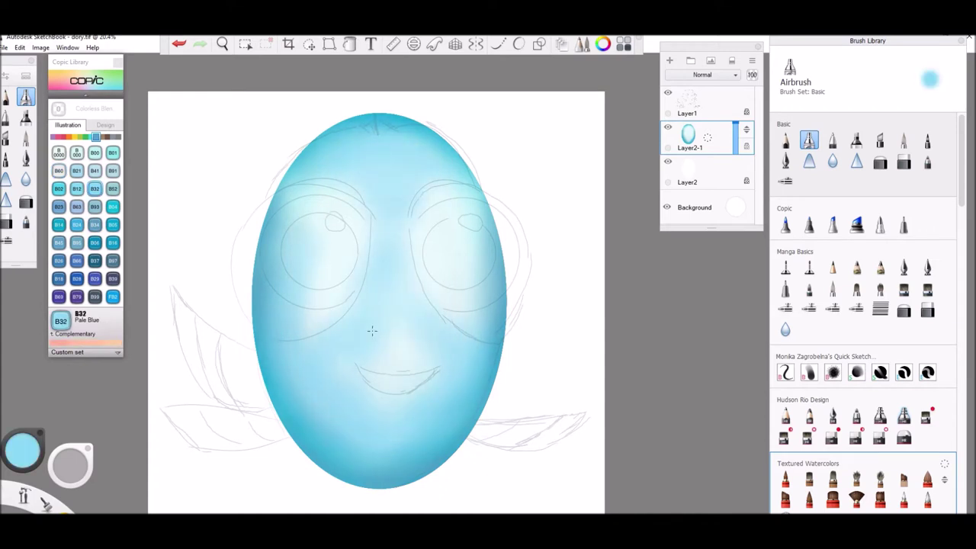
left_click_drag(362, 356, 433, 331)
Darken the body's edges with B06, add B04 to the left cheek, and blend with a Textured Watercolors brush
left_click(94, 242)
left_click_drag(311, 453, 462, 457)
left_click_drag(322, 146, 283, 385)
left_click(113, 206)
left_click_drag(299, 351, 320, 415)
mouse_move(305, 373)
left_mouse_down()
mouse_move(339, 331)
mouse_move(337, 368)
mouse_move(362, 405)
left_mouse_up()
left_click(927, 499)
left_click(786, 513)
Draw an ellipse outline for the right eyeball on Layer3 and transform it to fit the sketched eye
mouse_move(548, 182)
left_mouse_down()
mouse_move(424, 309)
mouse_move(423, 328)
left_mouse_up()
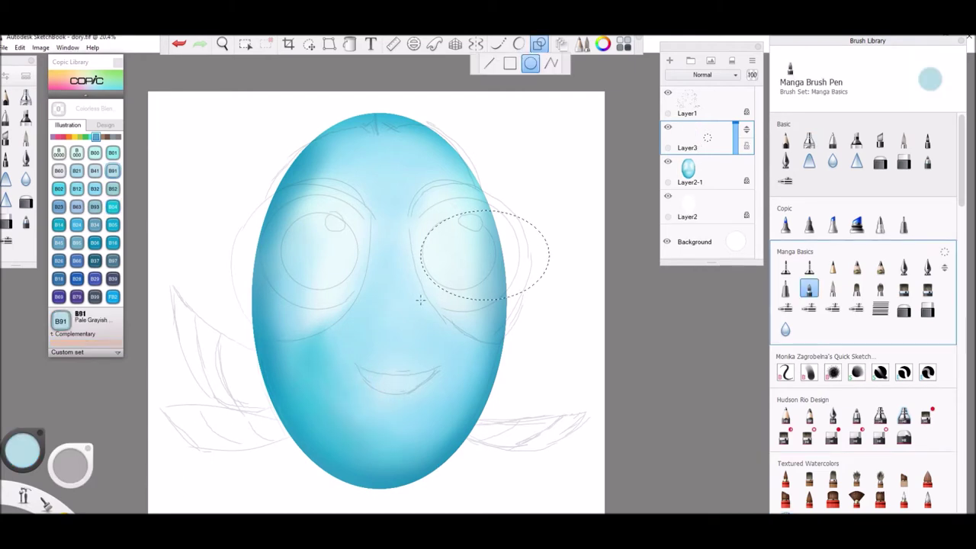
left_click(309, 45)
left_click_drag(371, 234, 338, 197)
left_click_drag(341, 228, 340, 232)
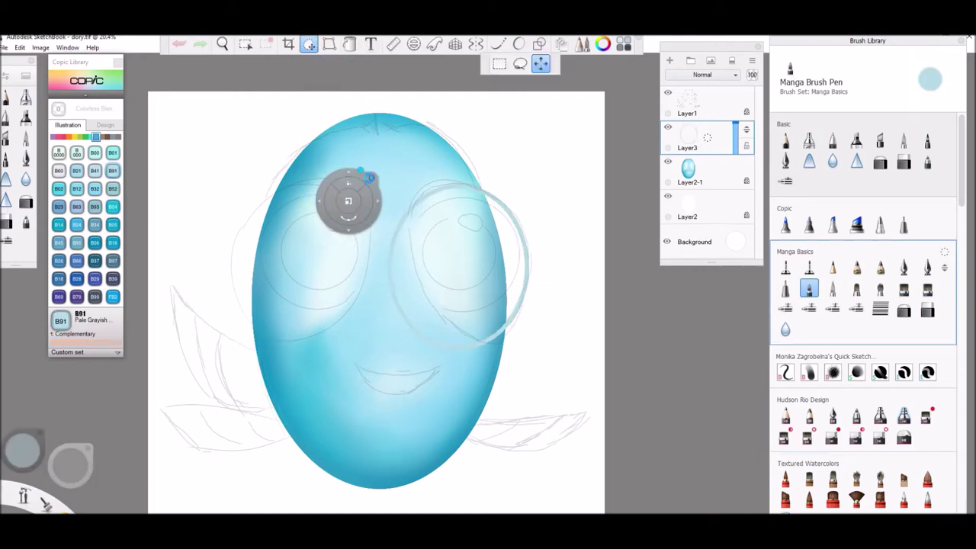
left_click(368, 176)
Duplicate the eyeball outline layer and transform the copy to fit the left eye
left_click_drag(708, 137, 691, 120)
left_click(309, 43)
left_click_drag(343, 109, 241, 103)
left_click_drag(283, 128, 285, 123)
Flood fill both eyeballs and their outlines with white on their own layers
left_click(349, 44)
mouse_move(25, 451)
left_click(33, 351)
left_click(331, 255)
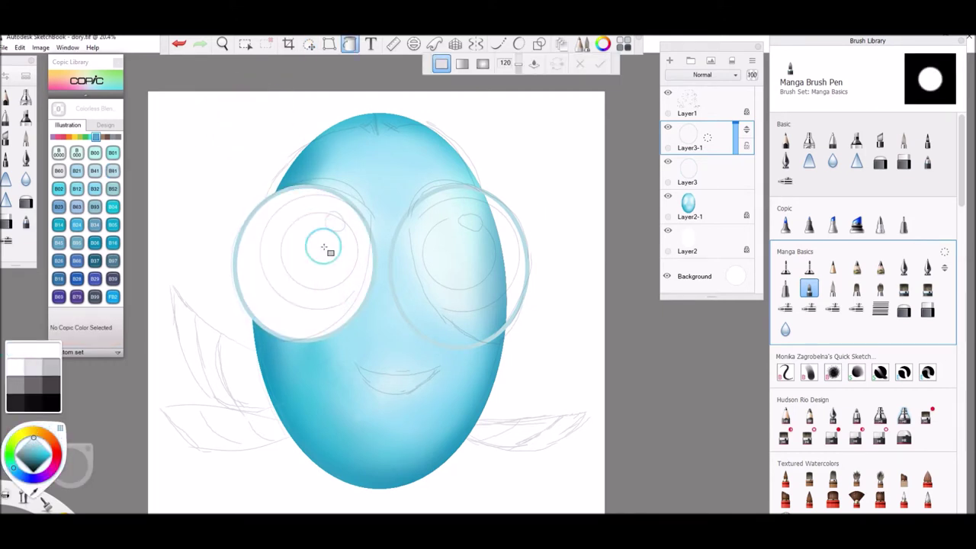
left_click(316, 198)
left_click(688, 174)
left_click(497, 251)
left_click(509, 241)
left_click(690, 139)
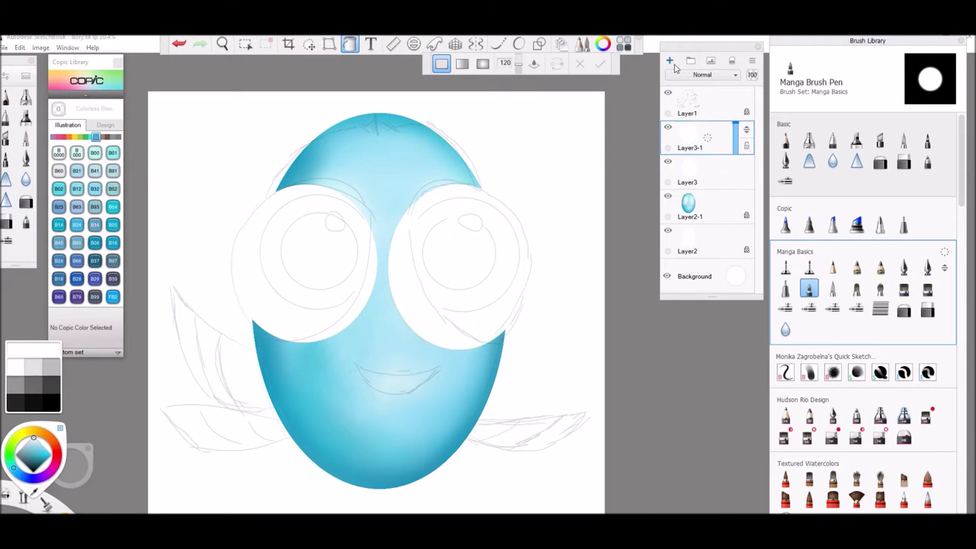
Duplicate the right eyeball layer as the base for the iris
left_click(689, 169)
left_click_drag(696, 172, 676, 126)
key("ctrl+d")
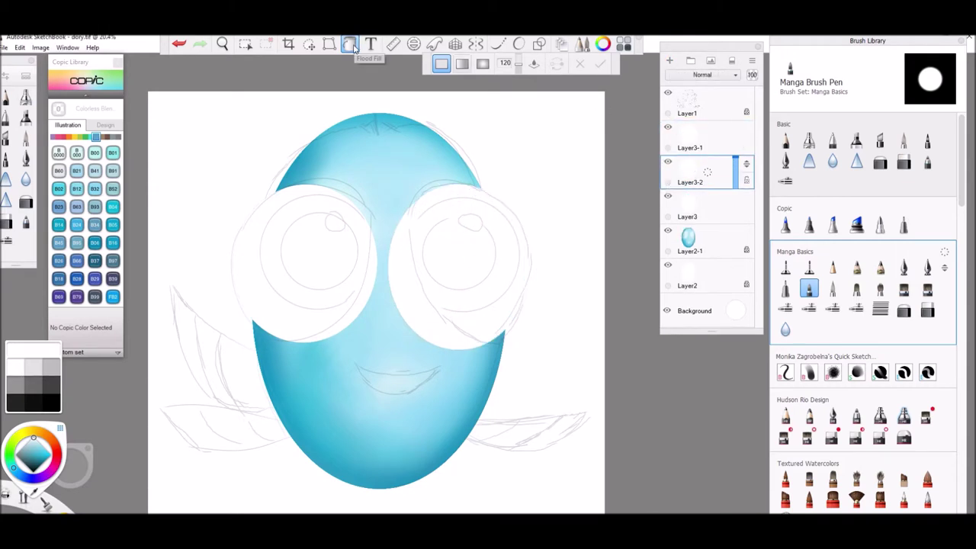
Fill the duplicated right eye shape with Deep Magenta RV17 and scale it down to form the iris
left_click(349, 43)
left_click(57, 137)
left_click(113, 242)
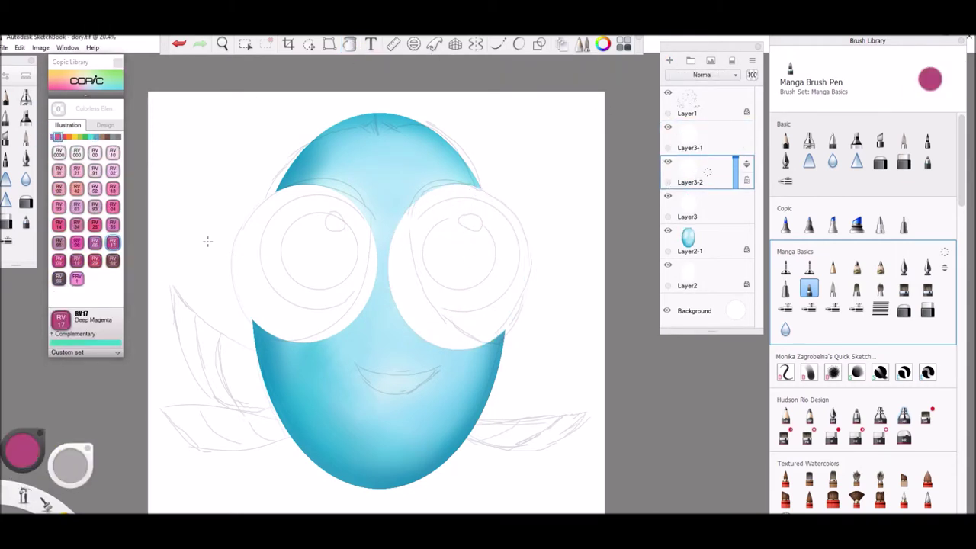
left_click(349, 44)
left_click(500, 229)
left_click(309, 44)
left_click_drag(460, 223, 470, 204)
left_click(523, 151)
Duplicate the magenta iris, raise the copy above the left eyeball layer and move it onto the left eye
left_click_drag(692, 170, 668, 148)
left_click_drag(746, 163, 746, 130)
left_click(308, 44)
left_click_drag(284, 145, 135, 144)
left_click(187, 110)
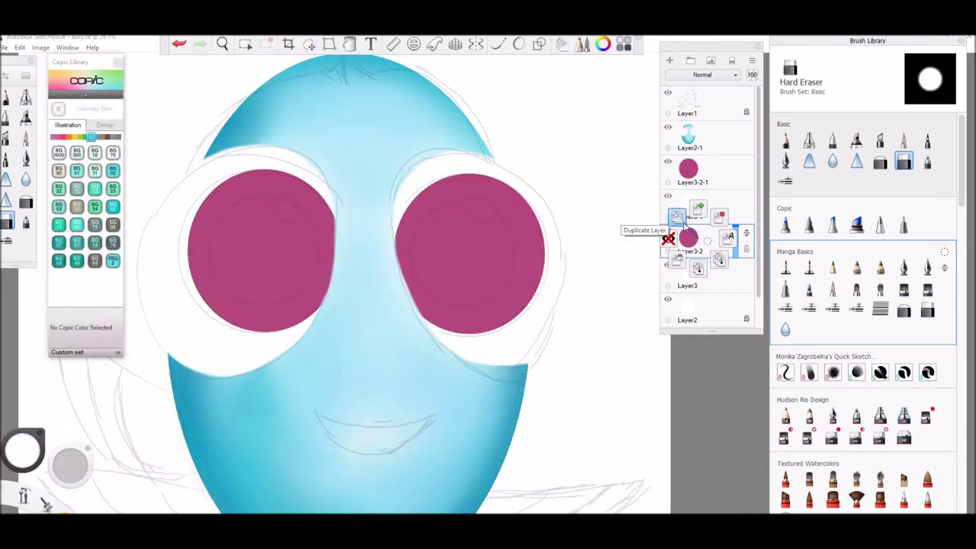
Fill the duplicated right iris with black and scale it down to form the pupil
left_click(349, 44)
left_click(55, 431)
left_click(51, 403)
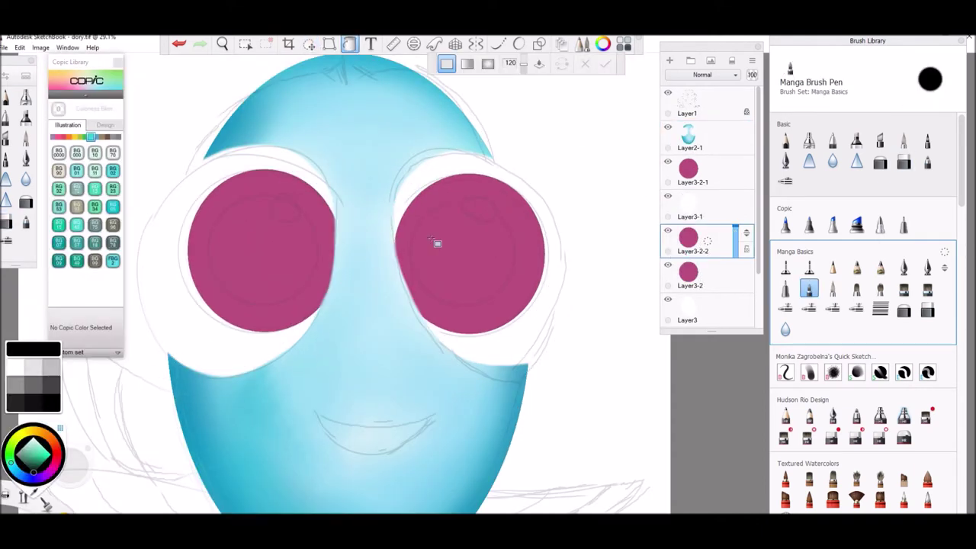
left_click(490, 249)
left_click(308, 44)
left_click_drag(458, 184, 447, 217)
left_click(464, 194)
Duplicate the black pupil, raise the copy above the left iris layer, and place it on the left eye slightly enlarged
left_click_drag(688, 237, 670, 218)
left_click_drag(746, 233, 741, 174)
left_click(308, 44)
left_click_drag(274, 104, 77, 101)
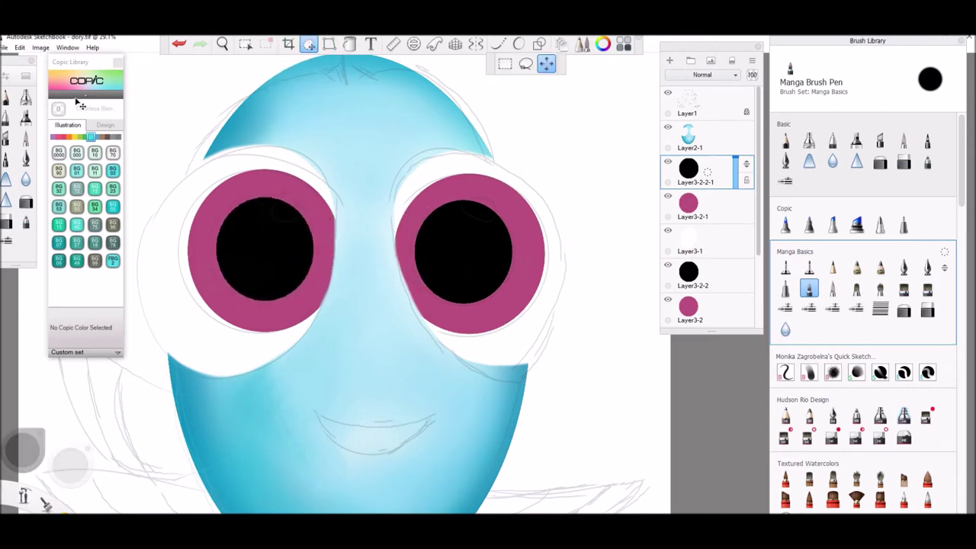
left_click_drag(203, 118, 189, 104)
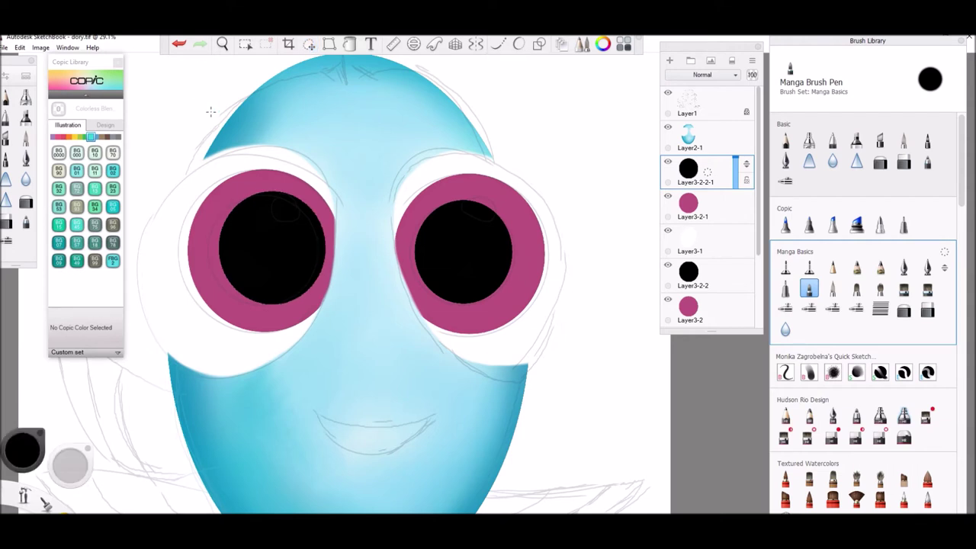
Enlarge the right eye's pupil slightly on Layer3-2-2
left_click(692, 276)
left_click_drag(326, 90, 324, 87)
key("Escape")
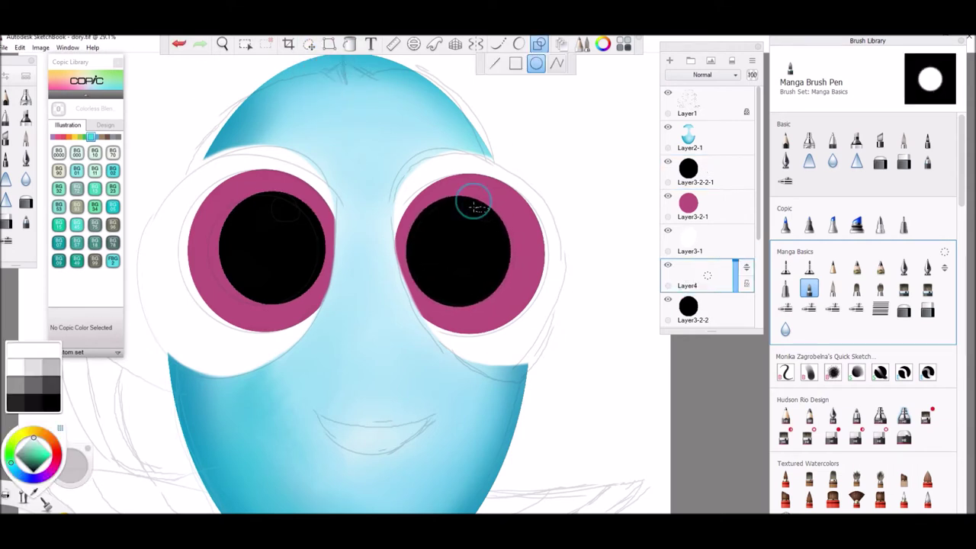
Draw a small white-filled oval highlight on Layer4 at the upper edge of the right pupil and adjust its placement
left_click_drag(465, 199, 500, 219)
left_click(350, 44)
left_click(480, 211)
left_click(309, 44)
left_click_drag(519, 177, 517, 174)
left_click_drag(498, 168, 498, 177)
key("Escape")
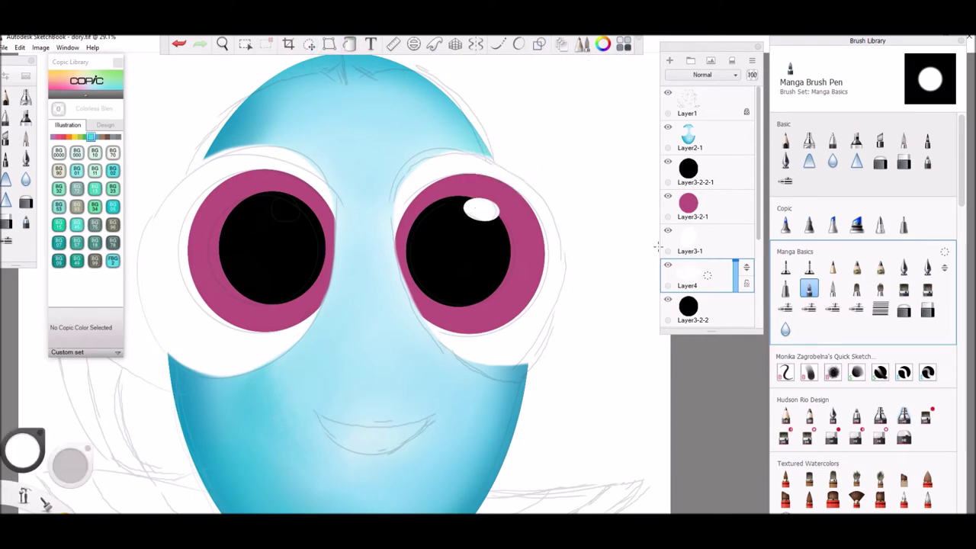
Duplicate the eye highlight, raise the copy above the left pupil layer and move it onto the left eye
left_click_drag(708, 275, 709, 262)
left_click(309, 43)
left_click_drag(512, 180, 492, 171)
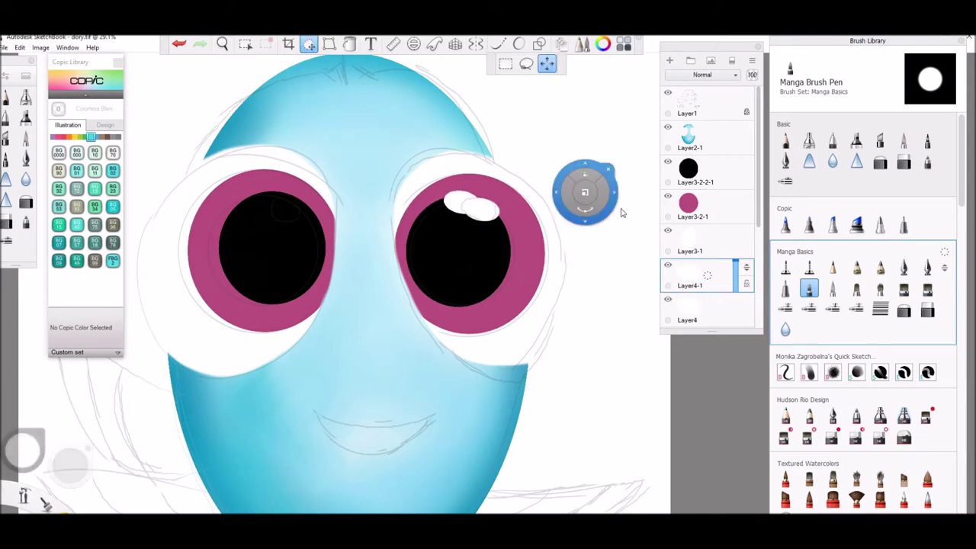
left_click_drag(747, 268, 746, 166)
mouse_move(339, 80)
left_mouse_down()
mouse_move(164, 99)
mouse_move(160, 83)
left_mouse_up()
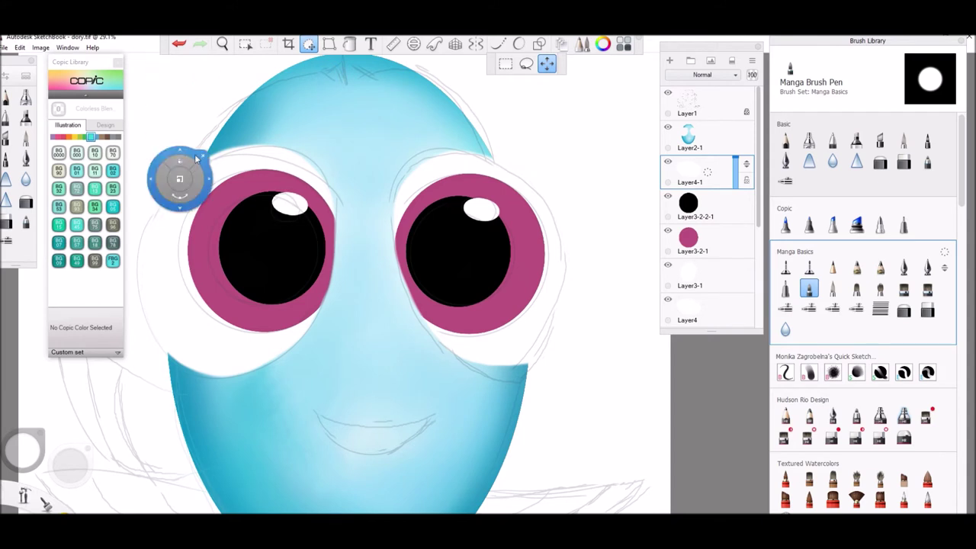
key("Escape")
Hide the sketch layer and shade the skin rim around both eyes with the Manga Soft Airbrush in Prussian Blue B39
left_click(668, 92)
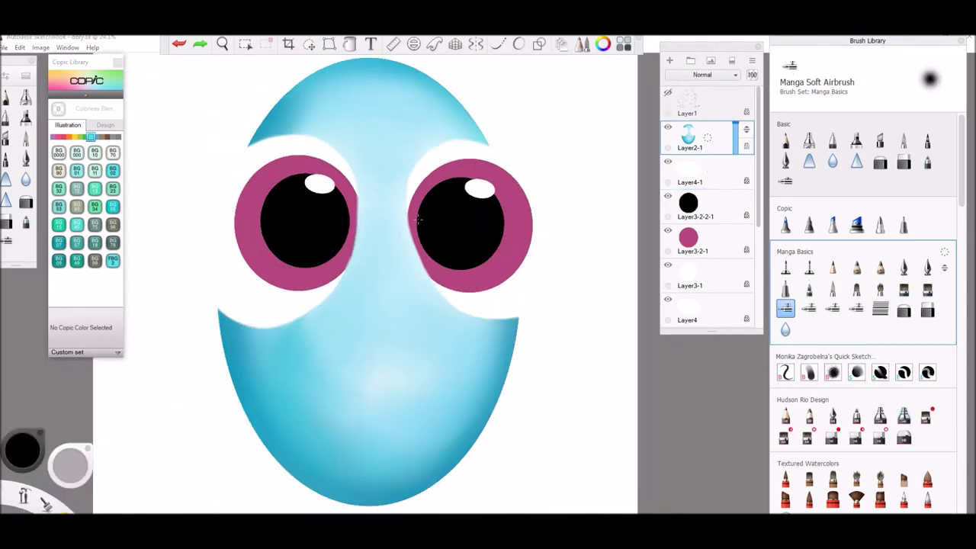
mouse_move(415, 168)
left_mouse_down()
mouse_move(463, 140)
mouse_move(428, 153)
left_mouse_up()
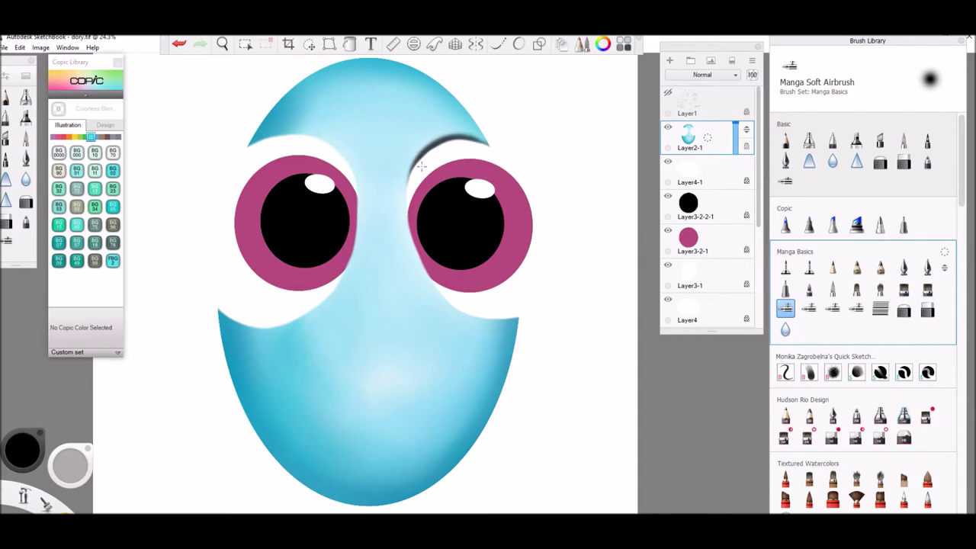
left_click(96, 138)
left_click(95, 261)
left_click(113, 278)
left_click_drag(415, 159, 451, 140)
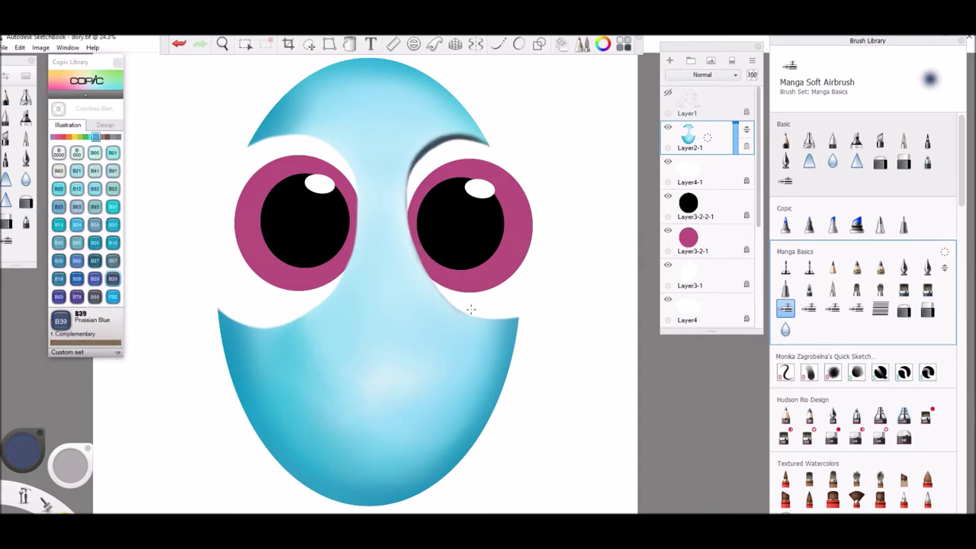
key("ctrl+z")
left_click_drag(414, 171, 464, 138)
mouse_move(340, 155)
left_mouse_down()
mouse_move(350, 175)
mouse_move(281, 139)
mouse_move(351, 162)
mouse_move(334, 153)
mouse_move(343, 154)
left_mouse_up()
left_click(179, 44)
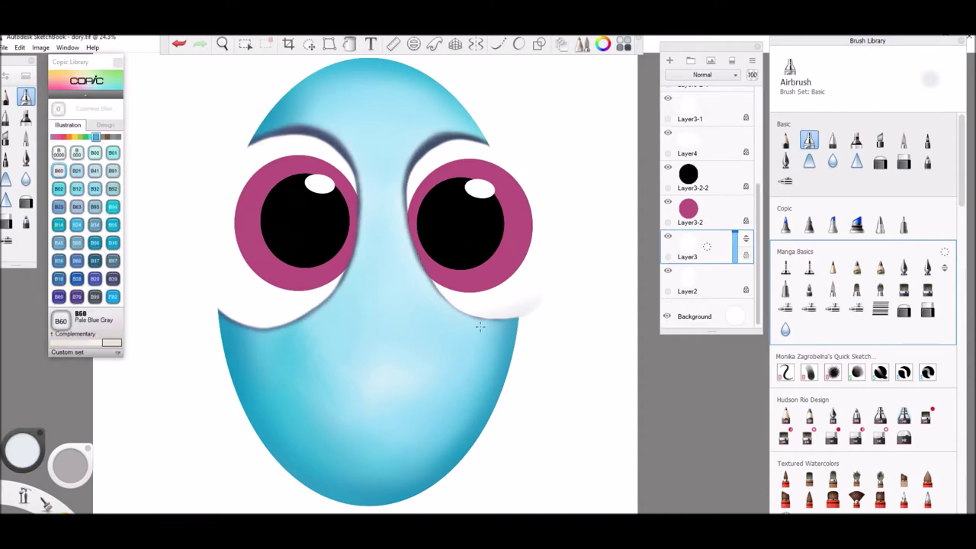
Airbrush soft shading along the right eyeball's edges on Layer3 with B93 and Night Blue B97
left_click(95, 207)
left_click_drag(530, 307, 470, 325)
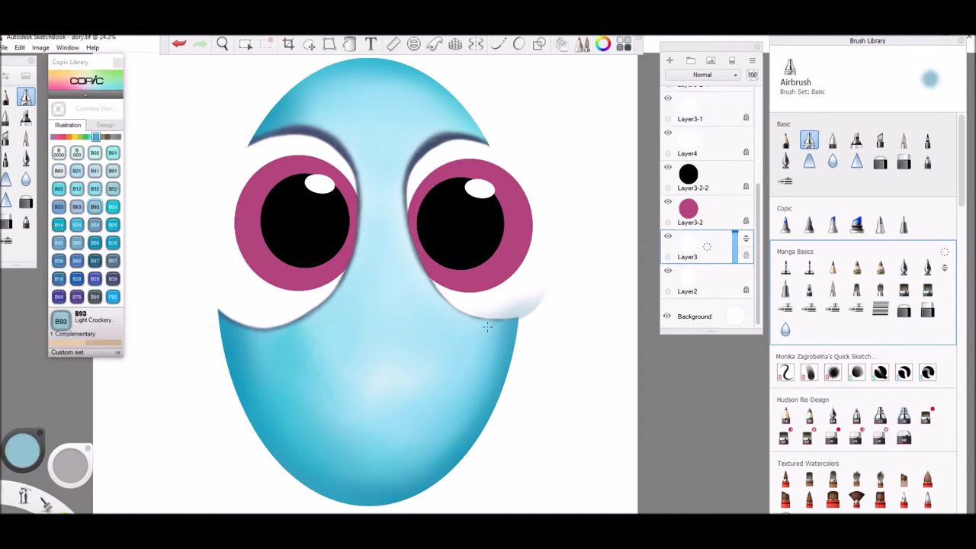
left_click(112, 260)
left_click_drag(533, 305, 471, 326)
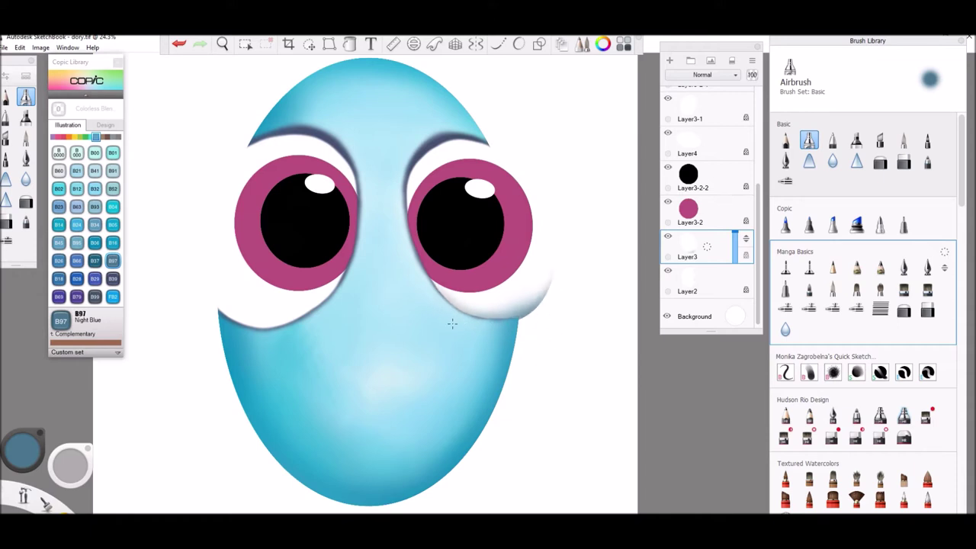
left_click_drag(447, 317, 529, 299)
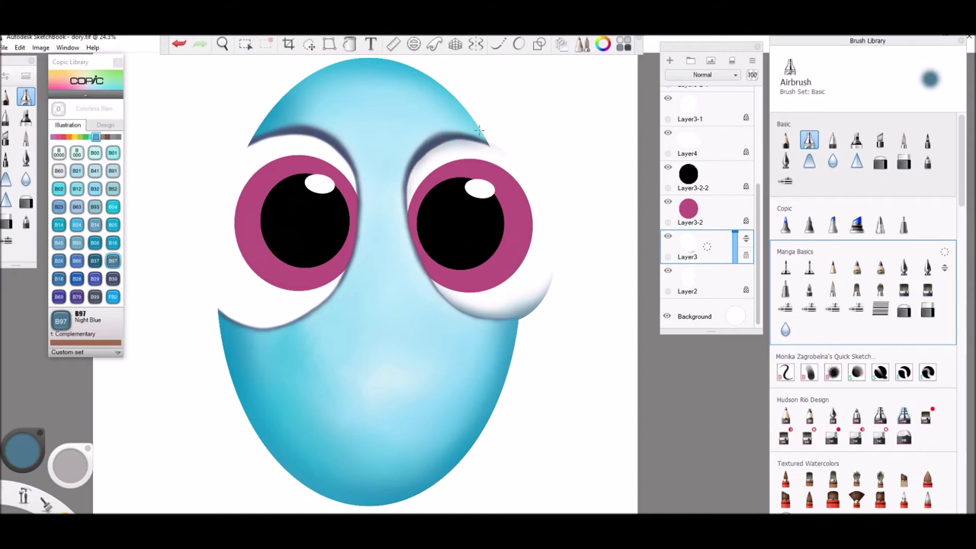
Airbrush soft shading around the left eyeball's edges and touch up the lower edge of the right eyeball
left_click(703, 111)
mouse_move(214, 318)
left_mouse_down()
mouse_move(291, 324)
mouse_move(335, 286)
mouse_move(259, 334)
mouse_move(200, 327)
mouse_move(269, 321)
left_mouse_up()
left_click_drag(281, 130, 216, 182)
left_click_drag(70, 465, 72, 467)
mouse_move(305, 131)
left_mouse_down()
mouse_move(235, 147)
mouse_move(217, 327)
left_mouse_up()
left_click_drag(328, 333, 274, 336)
left_click(690, 282)
left_click_drag(435, 304, 540, 323)
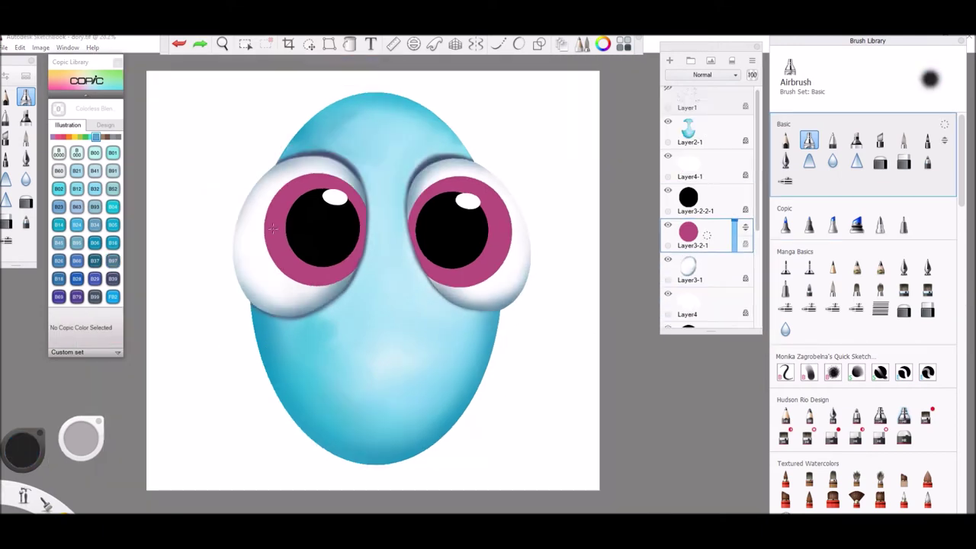
Airbrush dark shading along the inner edges of both irises and the right eyeball
left_click_drag(357, 252, 362, 229)
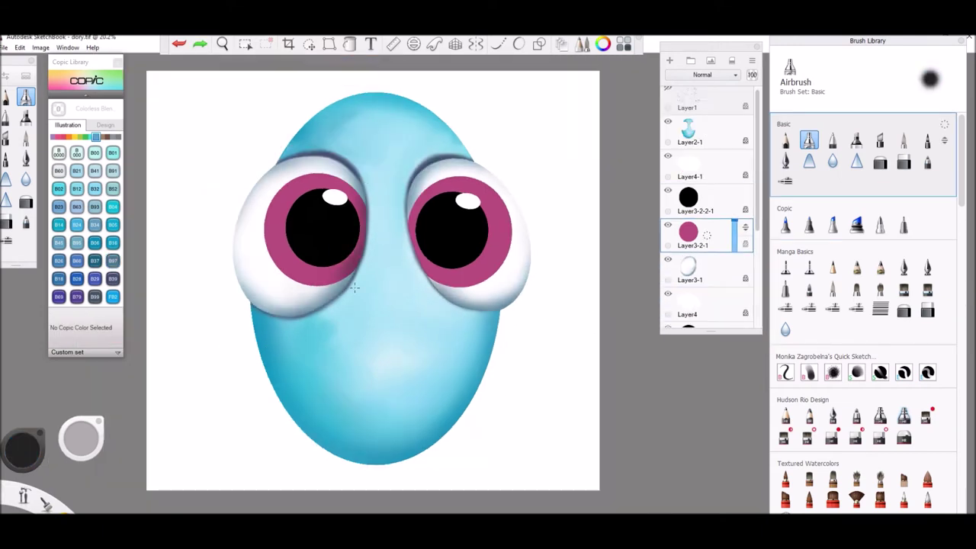
left_click_drag(355, 287, 367, 202)
left_click_drag(759, 218, 759, 273)
left_click(705, 279)
mouse_move(411, 201)
left_mouse_down()
mouse_move(421, 270)
mouse_move(442, 288)
left_mouse_up()
left_click_drag(412, 197, 414, 252)
left_click(703, 314)
left_click_drag(447, 300, 410, 186)
Paint brow patches above both eyes on Layer2-1 with the Manga Soft Airbrush in Peacock Blue B06 and blend them
left_click(703, 176)
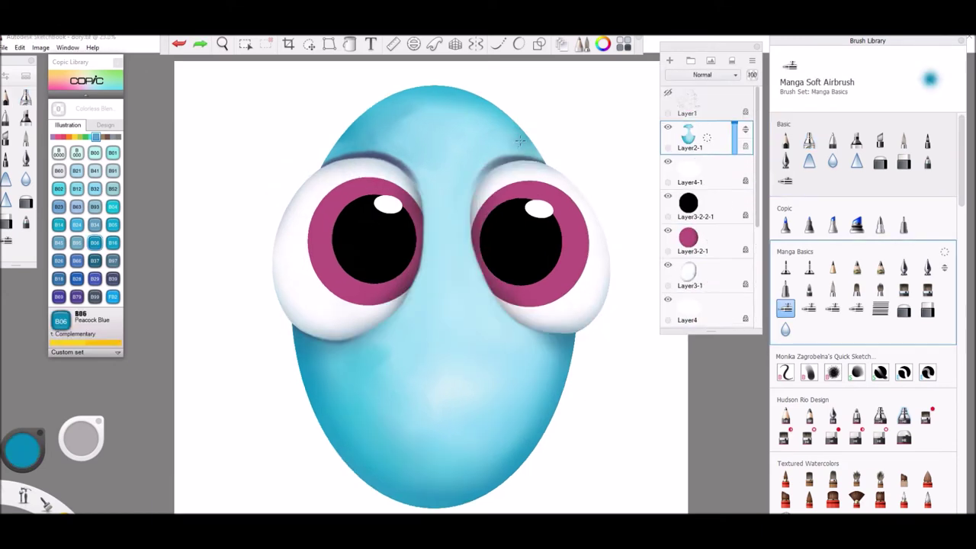
left_click_drag(469, 156, 529, 145)
mouse_move(358, 138)
left_mouse_down()
mouse_move(416, 152)
mouse_move(402, 136)
left_mouse_up()
left_click_drag(520, 145, 471, 163)
left_click(927, 500)
left_click_drag(91, 448, 127, 459)
mouse_move(495, 144)
left_mouse_down()
mouse_move(481, 126)
mouse_move(452, 159)
mouse_move(500, 122)
mouse_move(482, 145)
mouse_move(462, 217)
left_mouse_up()
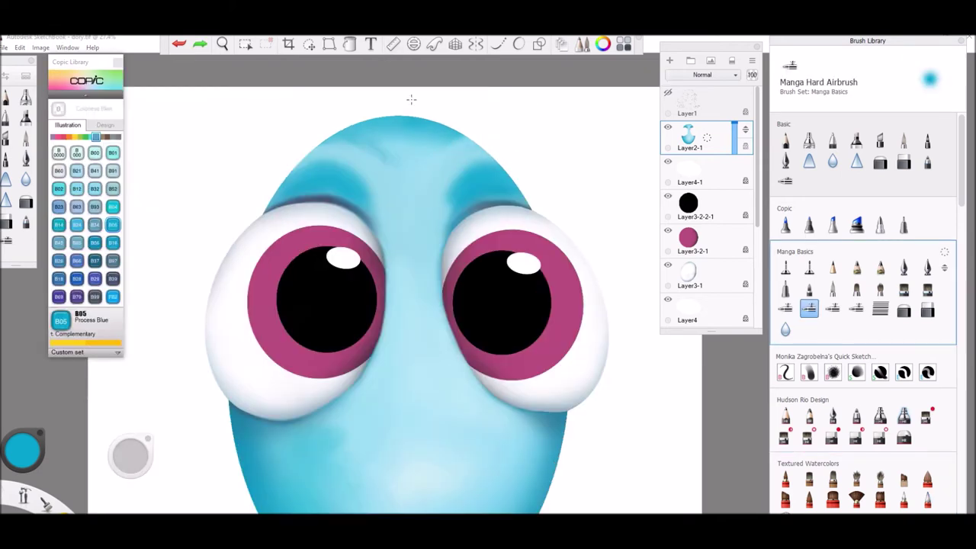
Show the sketch layer and paint the tuft markings at the top of the head with the Manga Hard Airbrush in Process Blue B05
left_click(668, 92)
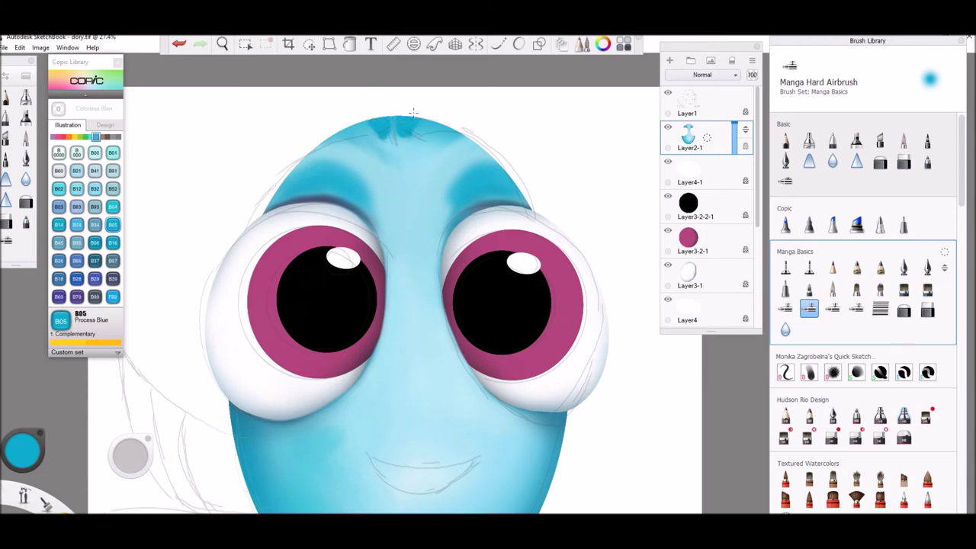
left_click(33, 493)
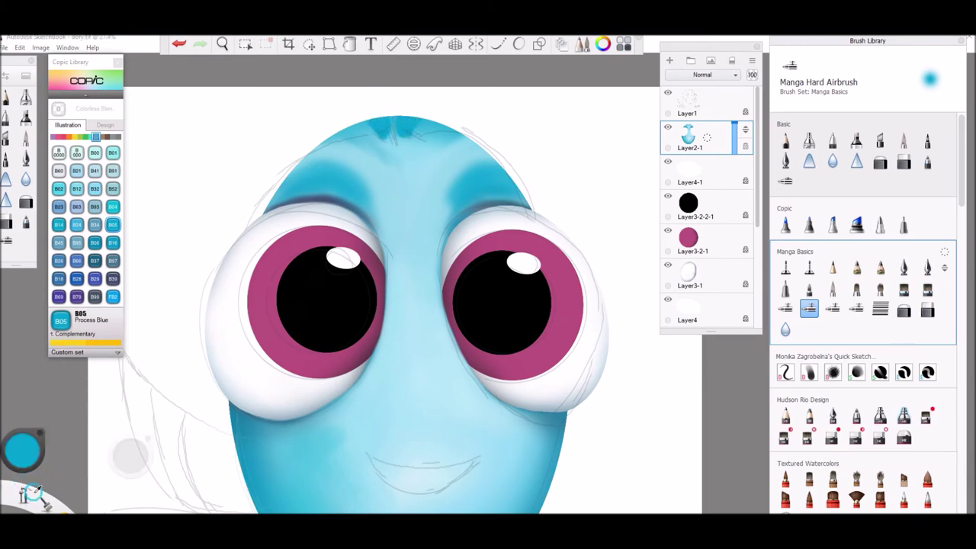
left_click(413, 161)
mouse_move(392, 107)
left_mouse_down()
mouse_move(394, 138)
mouse_move(453, 122)
left_mouse_up()
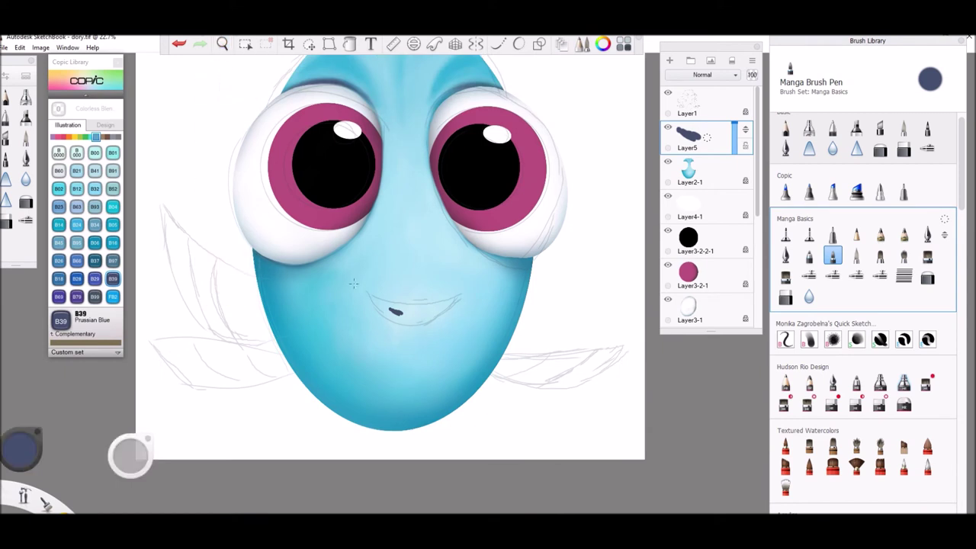
Outline the smiling mouth on Layer5 with the Manga Brush Pen in Prussian Blue B39 and flood-fill it
key("s")
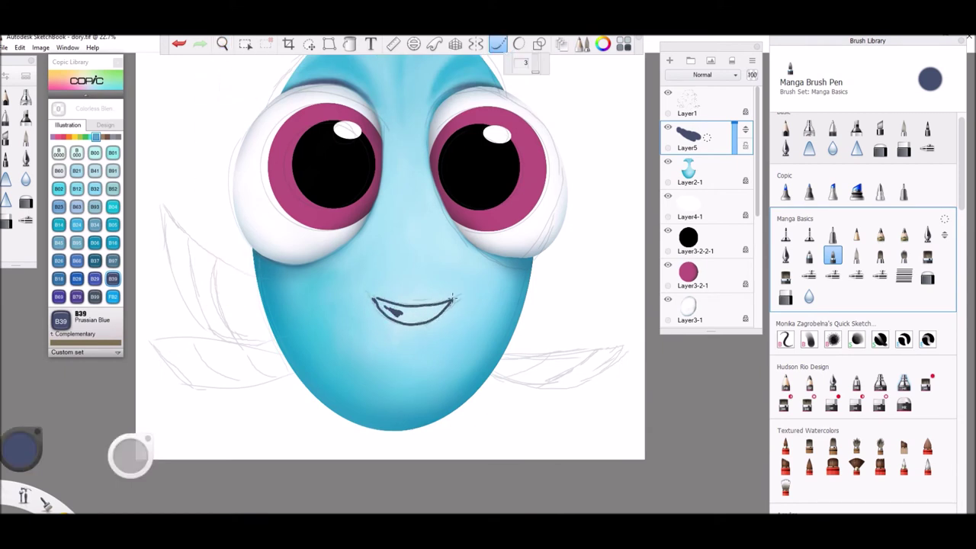
left_click(350, 44)
left_click(422, 313)
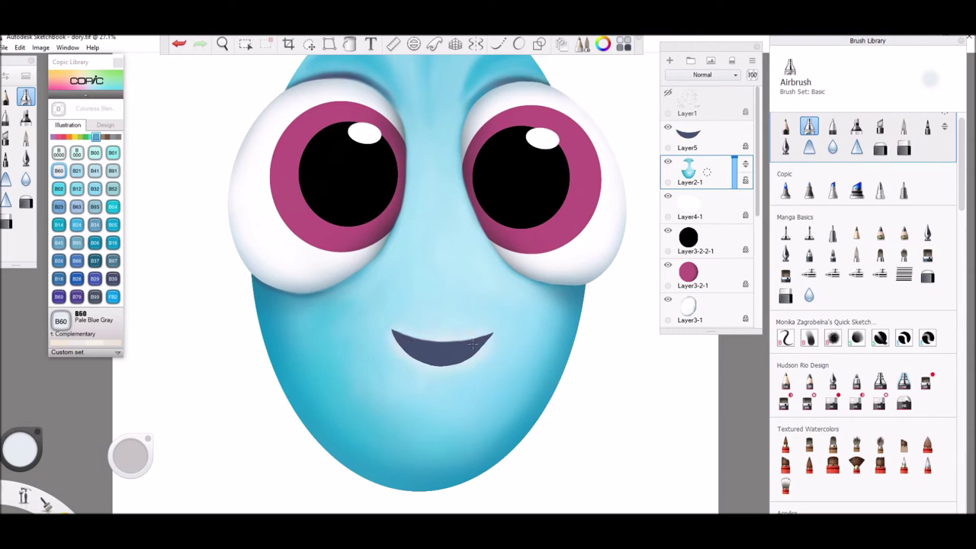
Make the mouth's Layer5 active and undo the last three actions
left_click(692, 138)
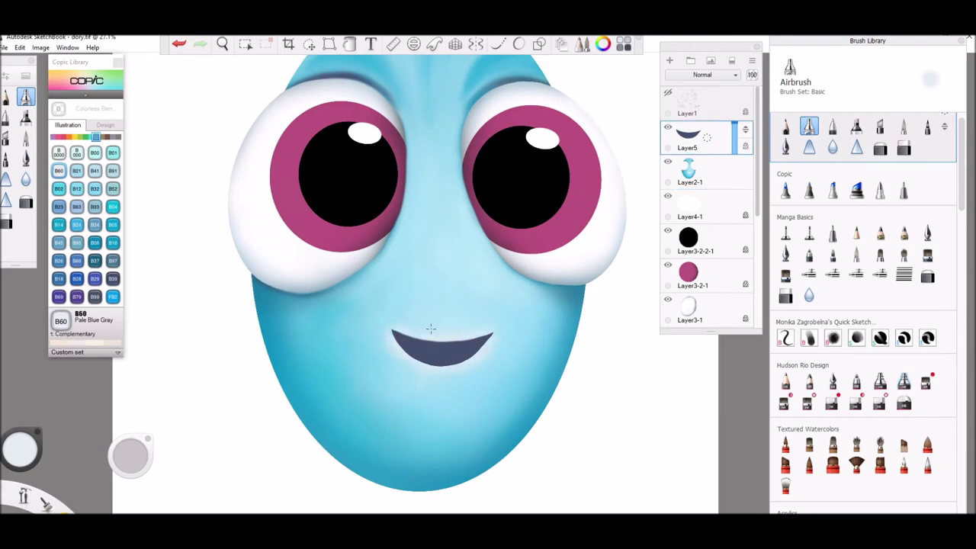
left_click(181, 45)
left_click(182, 45)
left_click(181, 45)
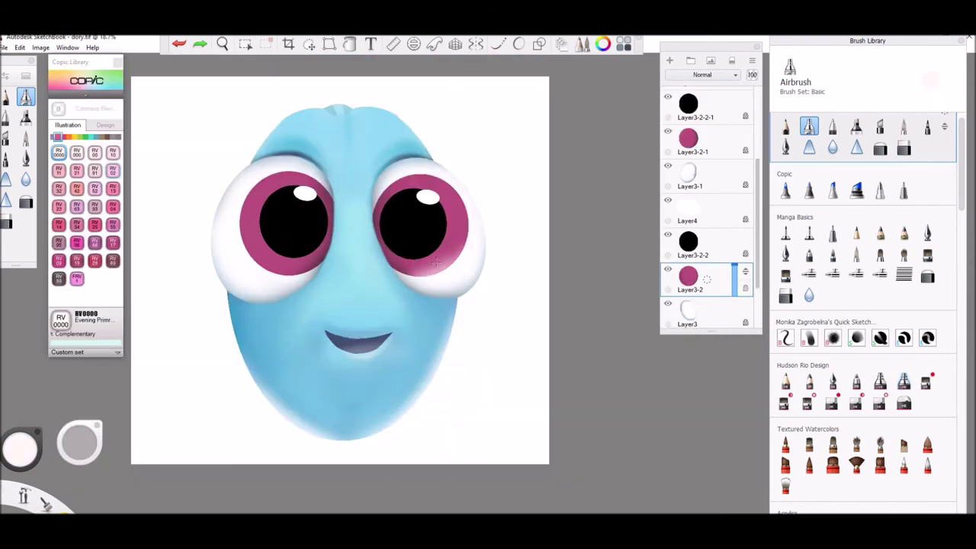
Airbrush pale RV0000 highlights along the lower edges of both irises on Layer3-2 and Layer3-2-1
left_click_drag(437, 261, 451, 255)
left_click(697, 141)
mouse_move(292, 266)
left_mouse_down()
mouse_move(235, 255)
mouse_move(284, 263)
left_mouse_up()
Airbrush dark plum shading along the upper edges of both irises on Layer3-2 and Layer3-2-1
left_click(688, 278)
left_click(112, 260)
left_click(54, 137)
left_click(63, 138)
left_click(21, 448)
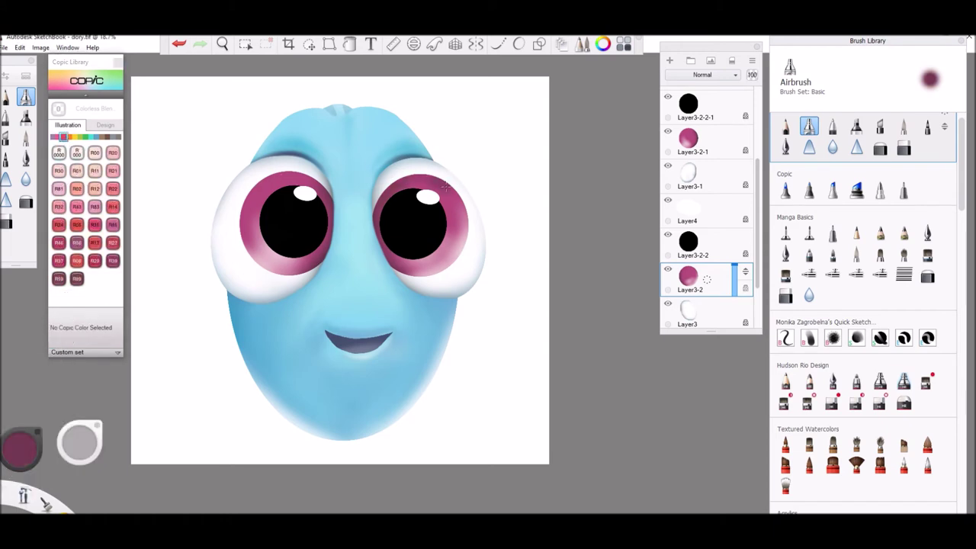
left_click(688, 137)
left_click_drag(251, 191, 317, 172)
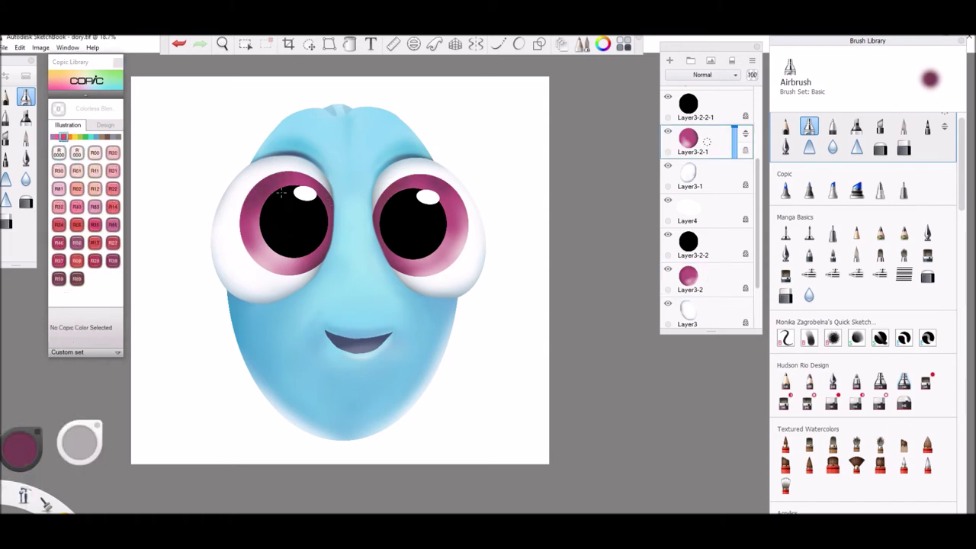
Airbrush the dark plum shade along the lower and outer edges of the right iris on Layer3-2
left_click(688, 278)
left_click_drag(412, 276, 454, 263)
left_click_drag(461, 213, 451, 263)
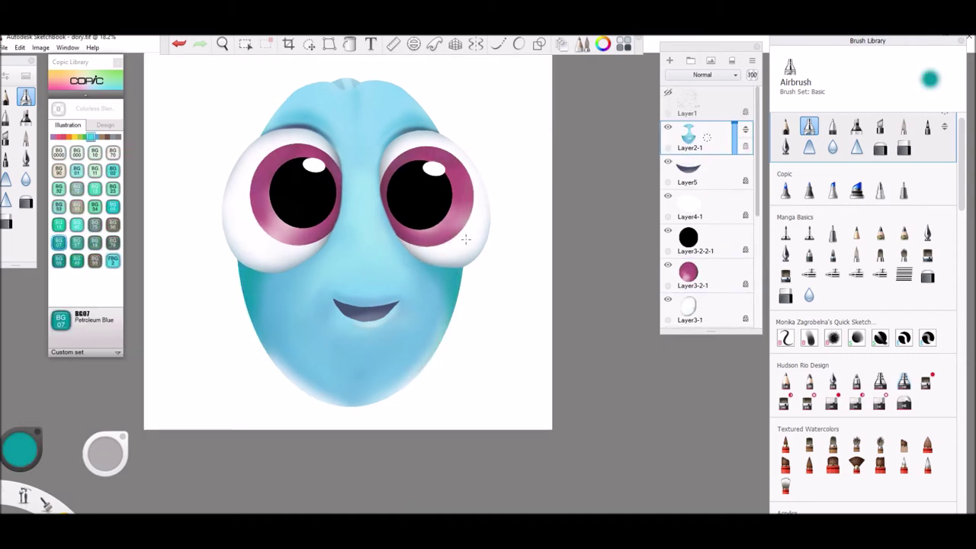
Airbrush Petroleum Blue BG07 shading on Layer2-1 at the head tuft and around the brows, and undo the last stroke
left_click_drag(369, 78, 343, 84)
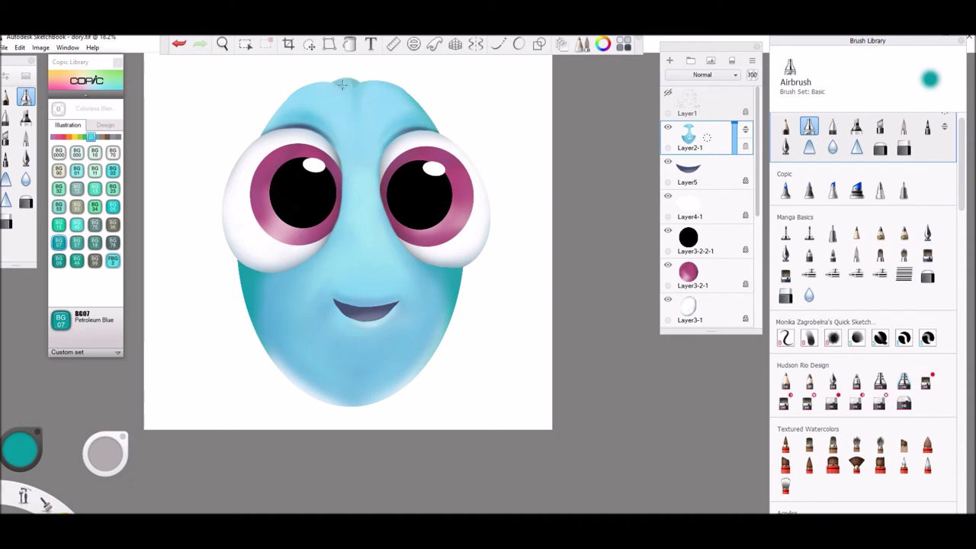
left_click_drag(383, 148, 402, 132)
left_click_drag(284, 104, 299, 114)
key("ctrl+z")
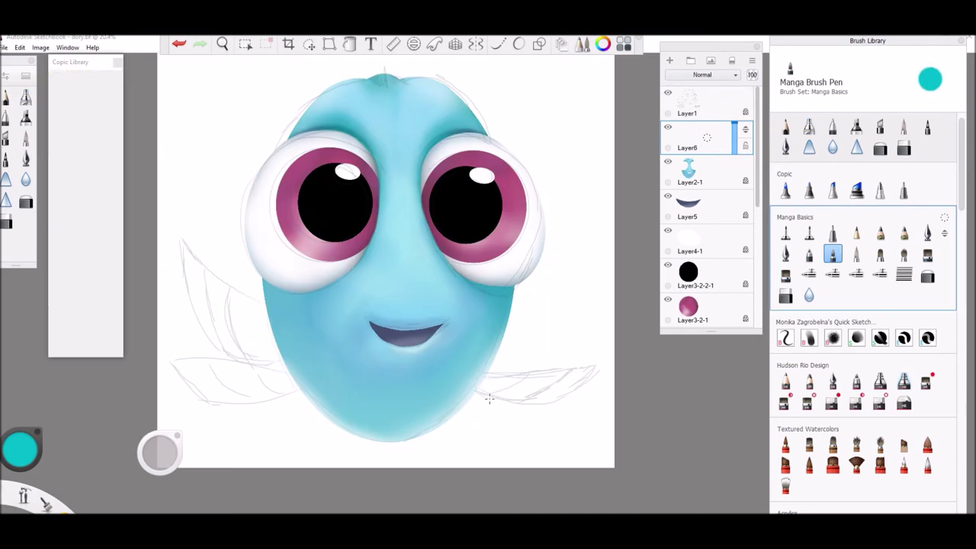
Paint the right fin's base in Holiday Blue BG05 on Layer6 and its middle in Abyss Green BG75 on a new layer
left_click_drag(484, 375, 483, 393)
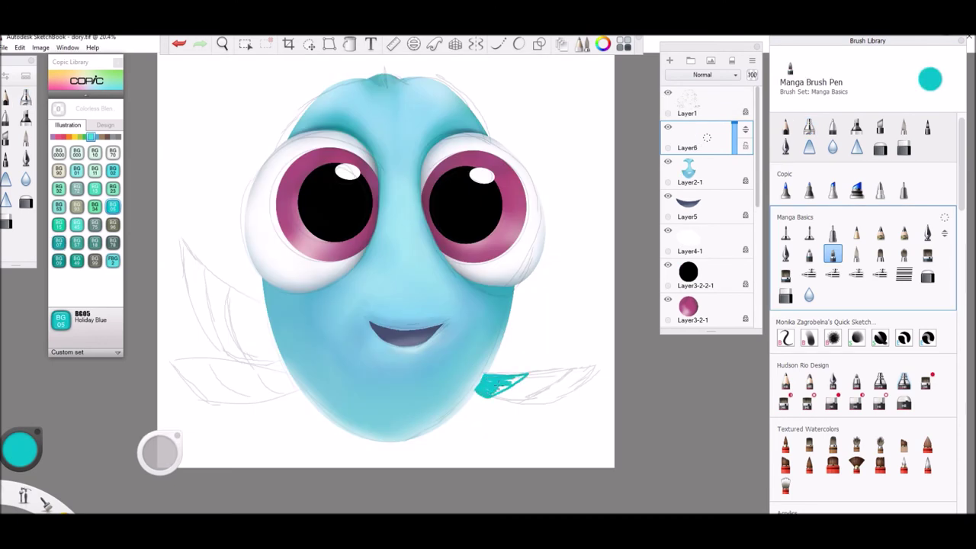
mouse_move(499, 378)
left_mouse_down()
mouse_move(540, 370)
mouse_move(557, 376)
mouse_move(528, 398)
mouse_move(528, 375)
mouse_move(496, 397)
left_mouse_up()
left_click(669, 60)
left_click(95, 225)
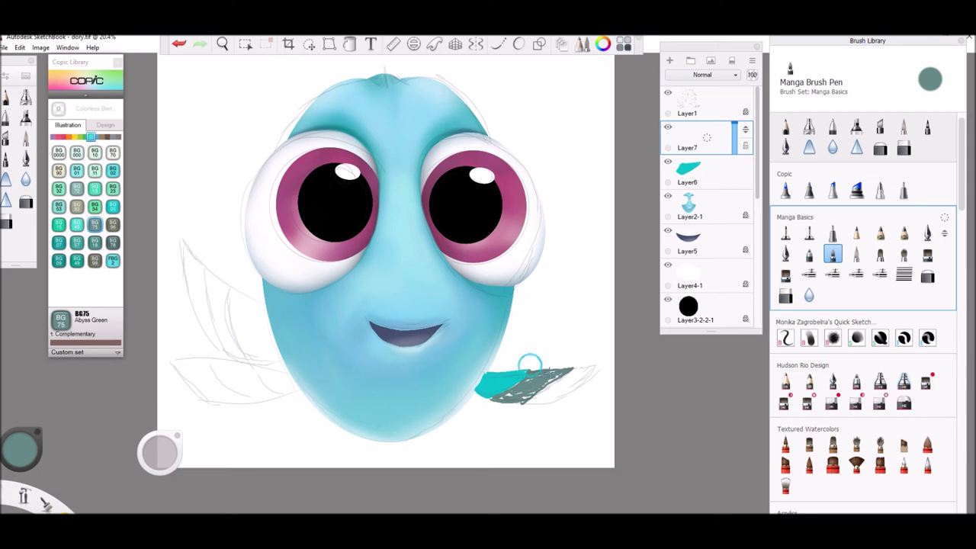
left_click_drag(531, 368, 550, 375)
On another new layer, paint a Putty YG91 strip beside the right fin's middle band and fill its tip in Green Bice YG01
left_click(669, 61)
left_click(76, 137)
left_click(80, 137)
left_click(113, 170)
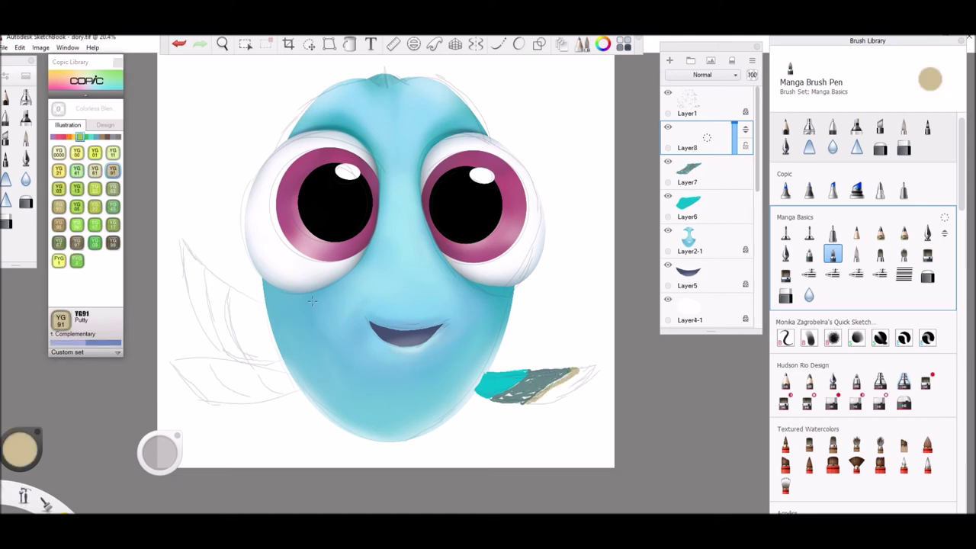
left_click(94, 171)
left_click(95, 152)
mouse_move(584, 369)
left_mouse_down()
mouse_move(535, 401)
mouse_move(551, 399)
left_mouse_up()
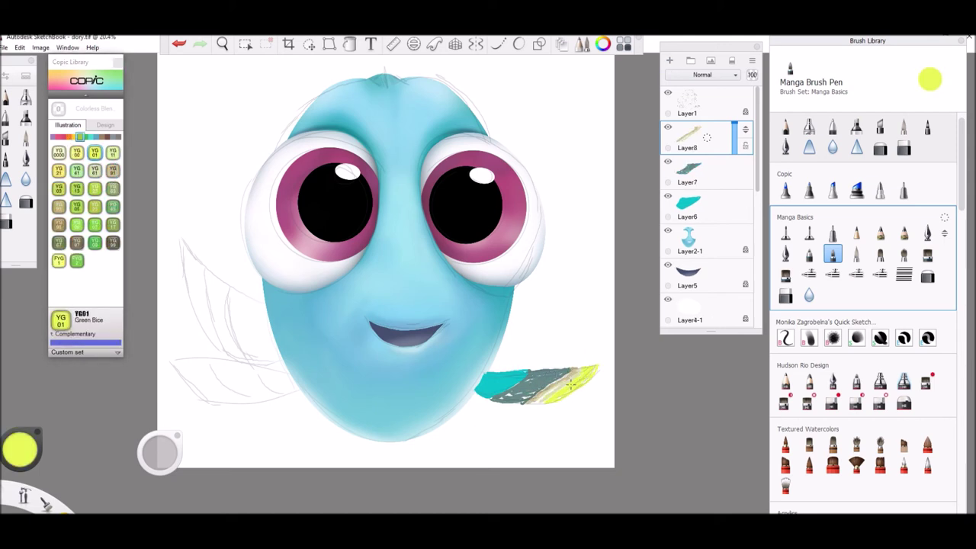
Blend the right fin's middle band on Layer7 with the Broad Stroke Blender
left_click(927, 465)
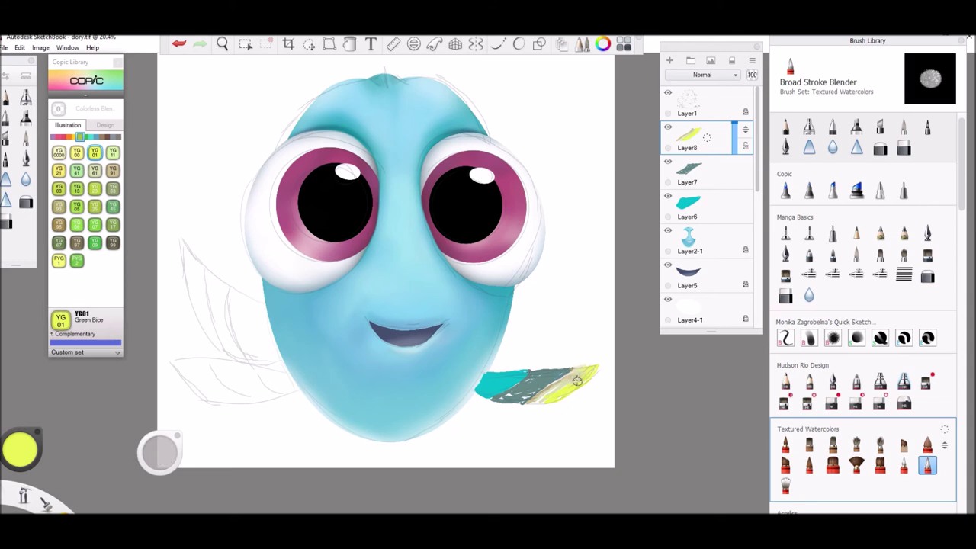
left_click(690, 170)
mouse_move(563, 372)
left_mouse_down()
mouse_move(534, 390)
mouse_move(481, 374)
mouse_move(515, 381)
left_mouse_up()
key("Down")
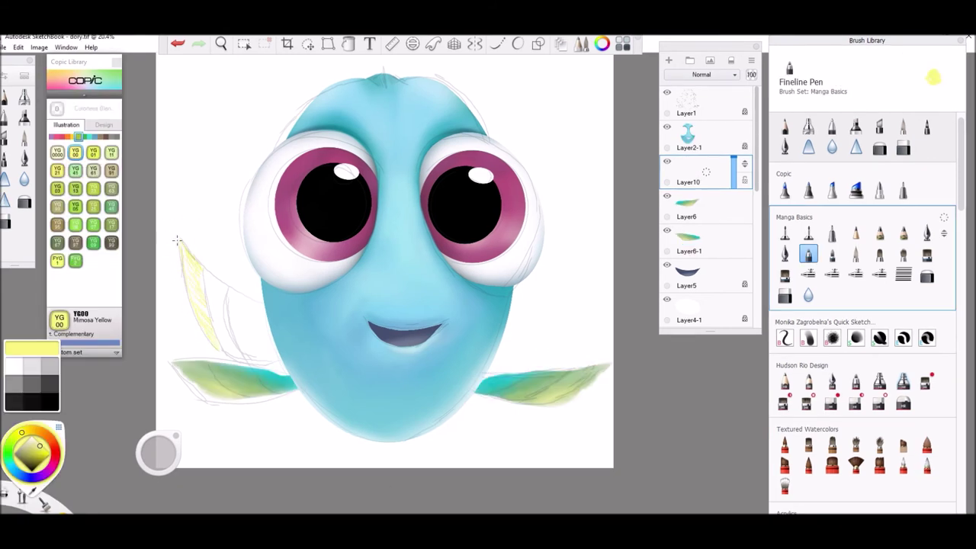
Paint the raised left fin on Layer10 from Mimosa Yellow YG00 to a second colour and smooth it with the Broad Stroke Blender
mouse_move(188, 273)
left_mouse_down()
mouse_move(201, 308)
mouse_move(238, 353)
mouse_move(229, 326)
mouse_move(259, 311)
mouse_move(249, 335)
mouse_move(261, 354)
left_mouse_up()
left_click(19, 450)
left_click(9, 462)
left_click(57, 242)
left_click(925, 465)
mouse_move(254, 307)
left_mouse_down()
mouse_move(268, 344)
mouse_move(252, 356)
mouse_move(214, 329)
left_mouse_up()
left_click_drag(212, 276, 230, 300)
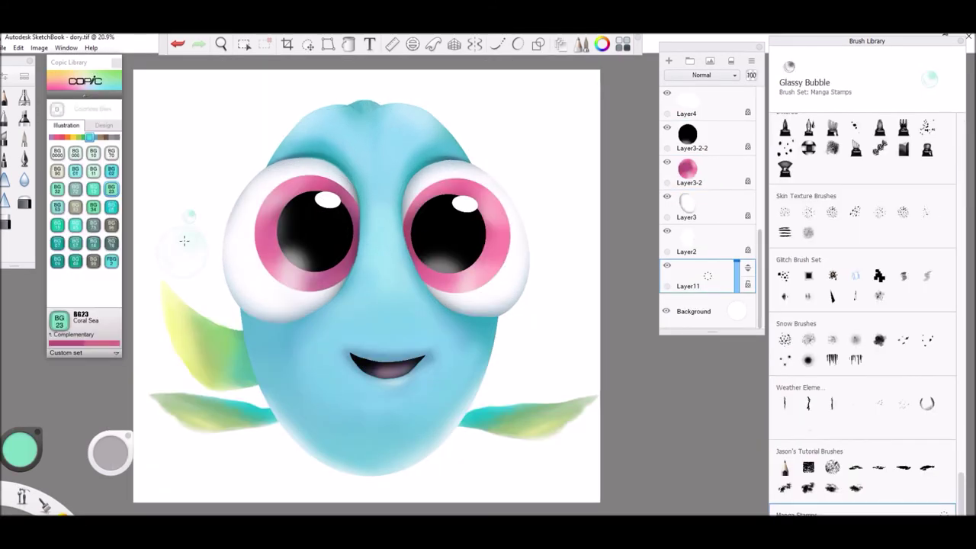
Stamp Glassy Bubbles in Coral Sea BG23 all around the fish on Layer11, behind the body
left_click(488, 141)
left_click(526, 359)
left_click(200, 439)
left_click(240, 457)
left_click(214, 295)
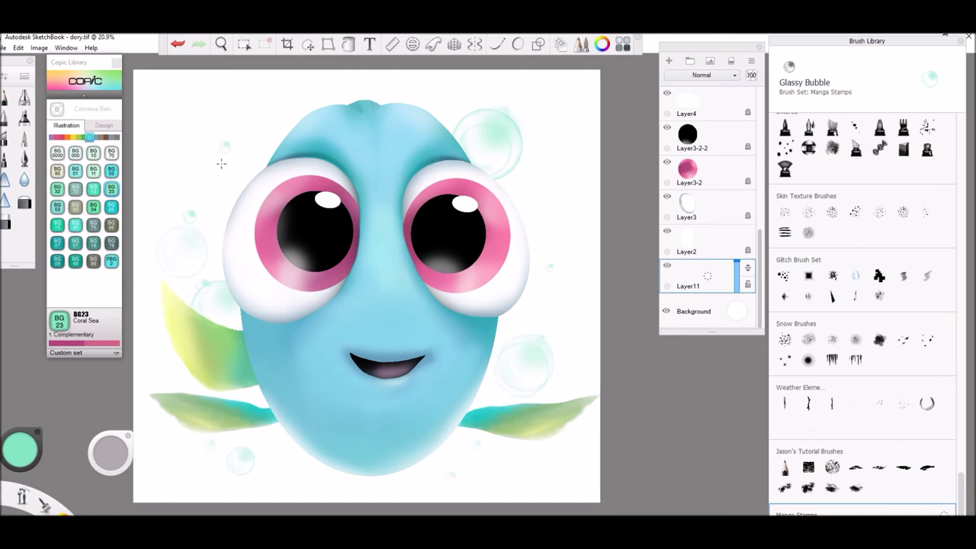
left_click(216, 192)
left_click(168, 161)
left_click(284, 114)
left_click(545, 212)
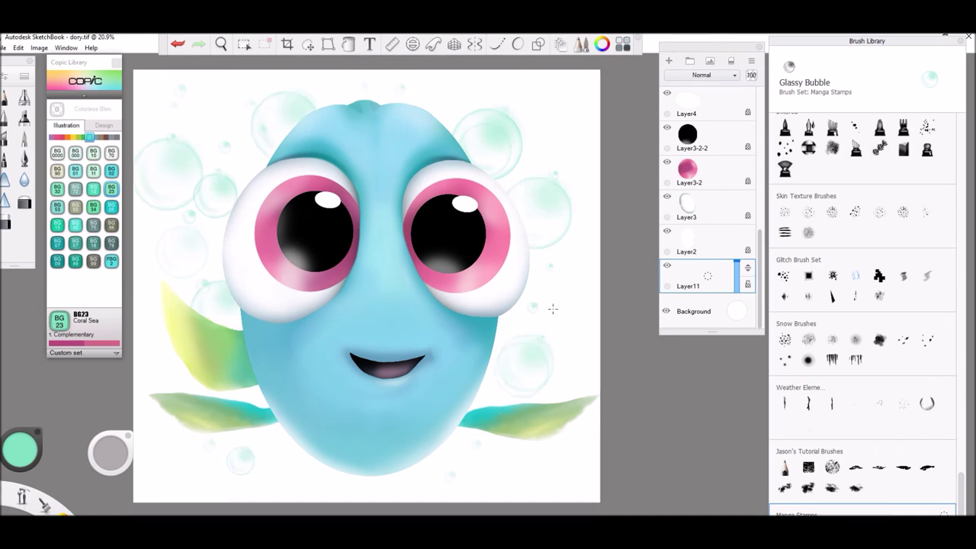
left_click(571, 308)
left_click(513, 467)
left_click(267, 453)
left_click(176, 459)
Add a new layer above the body and stamp more Glassy Bubbles around the fish, undoing the one beside the right eye
left_click_drag(761, 232, 669, 54)
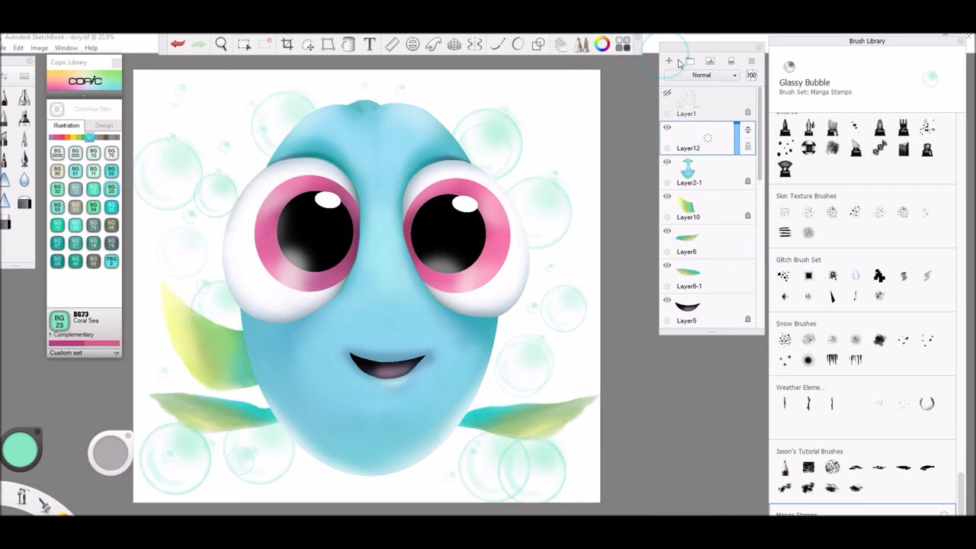
left_click(347, 103)
left_click(469, 98)
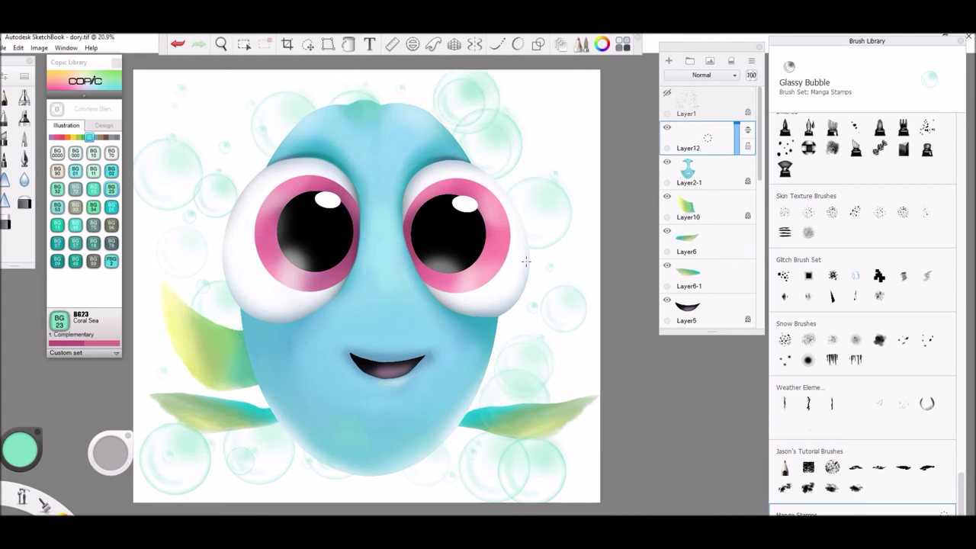
left_click(546, 276)
key("ctrl+z")
left_click(427, 103)
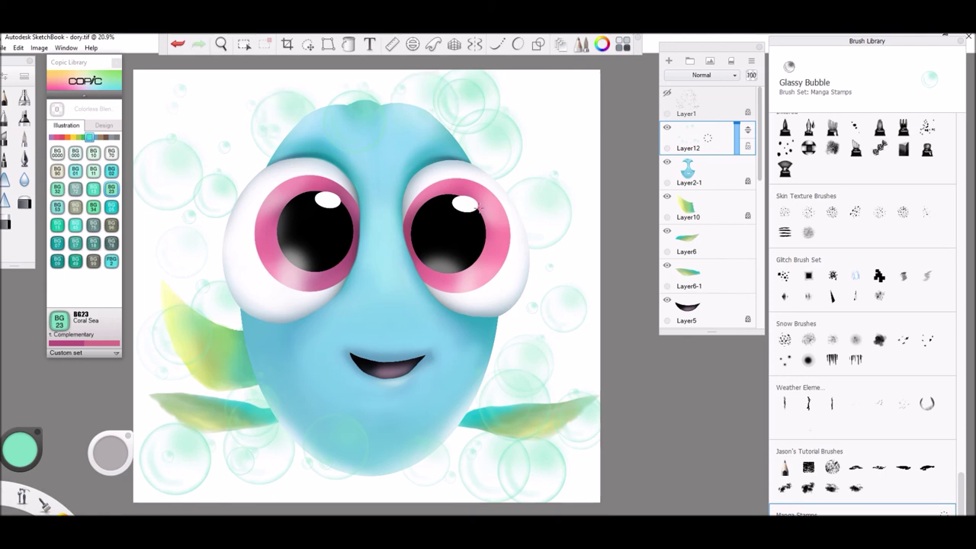
left_click(503, 339)
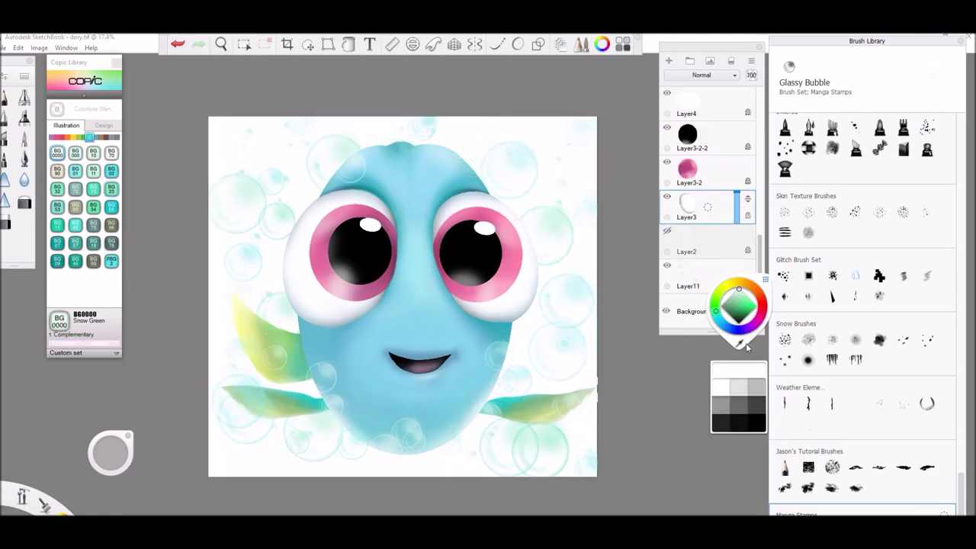
Change the Background layer's colour to dark blue
mouse_move(735, 307)
left_mouse_down()
mouse_move(755, 307)
mouse_move(747, 312)
left_mouse_up()
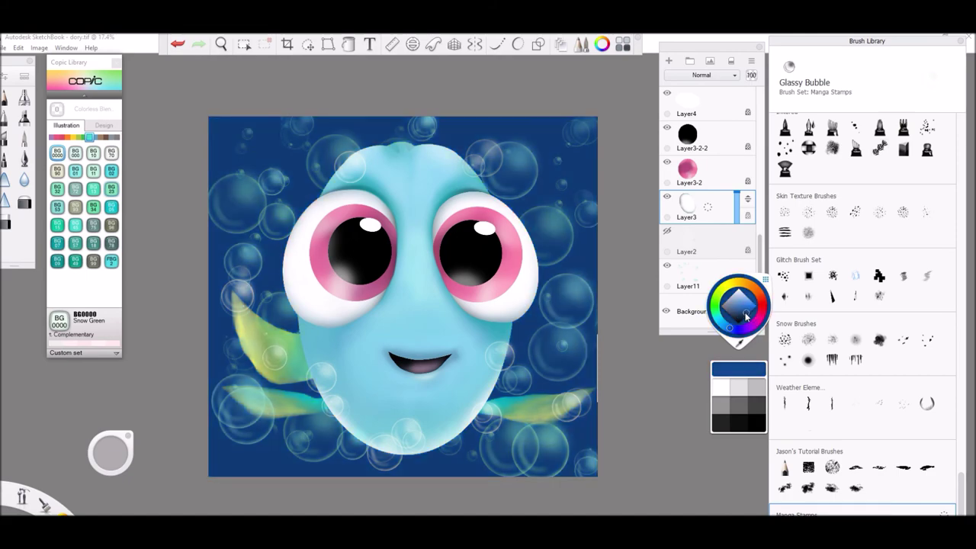